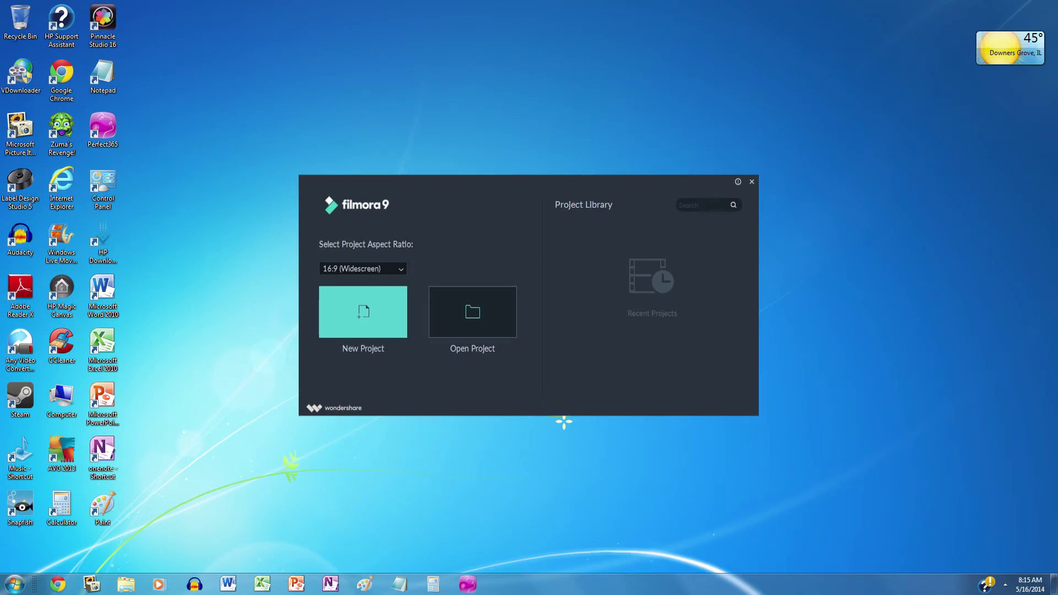
- Start a widescreen project, import the Wildlife Windows 7 sample video and add it to the timeline
click(365, 323)
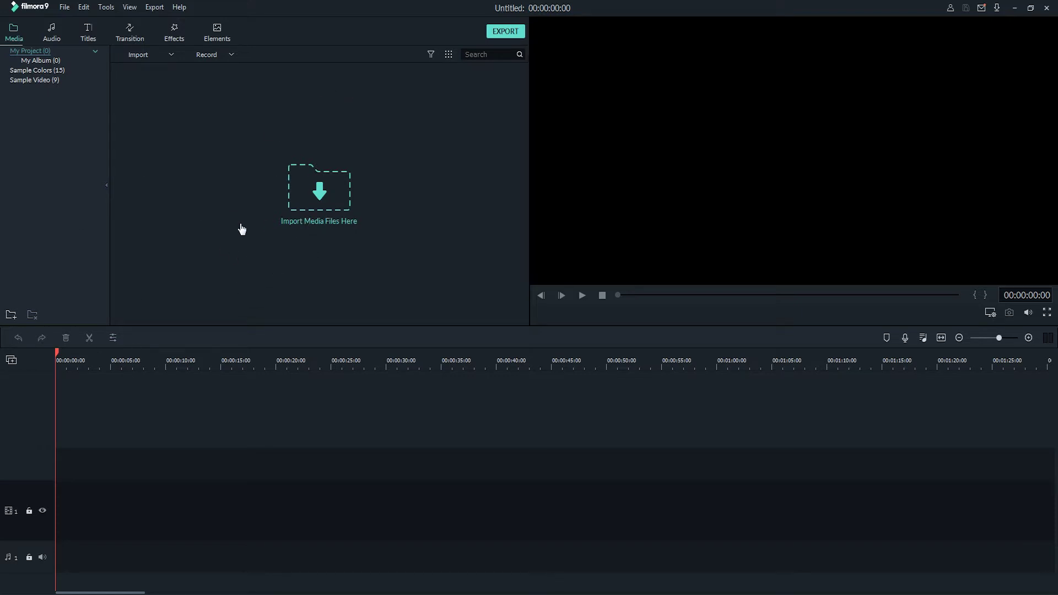
click(323, 207)
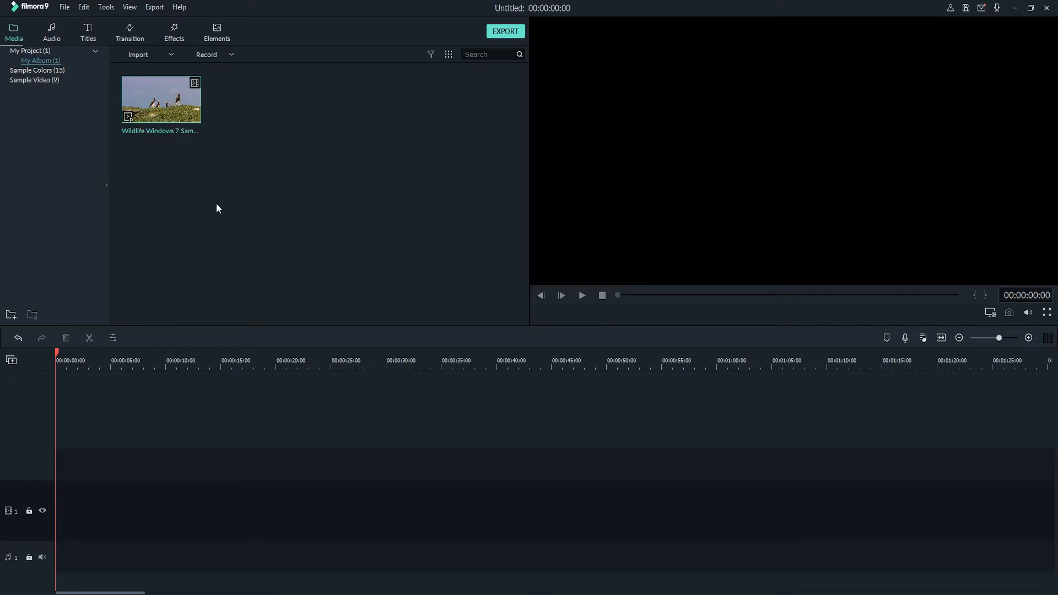
mouse_move(166, 107)
click(161, 100)
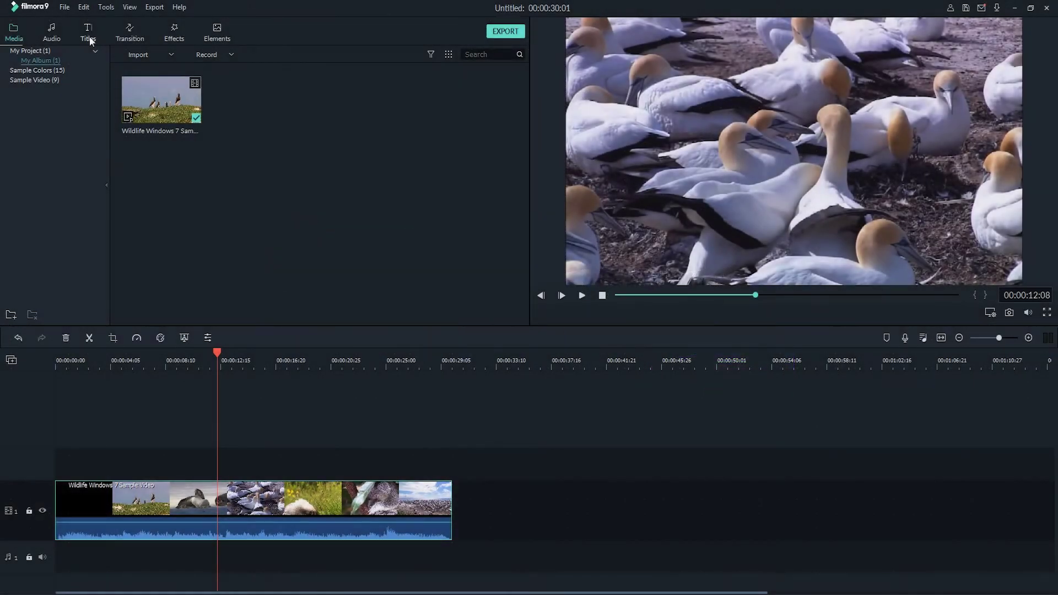
- From the Titles library, drag Credit 2 onto the track above the Wildlife clip at 0:00
click(88, 34)
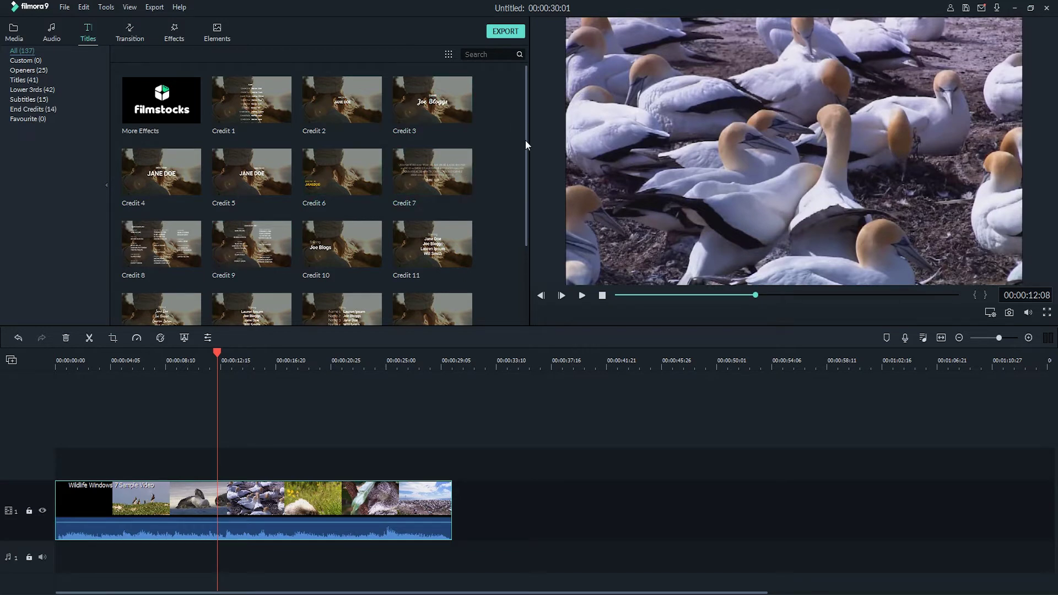
drag(524, 140, 519, 204)
scroll(380, 188, up, 3)
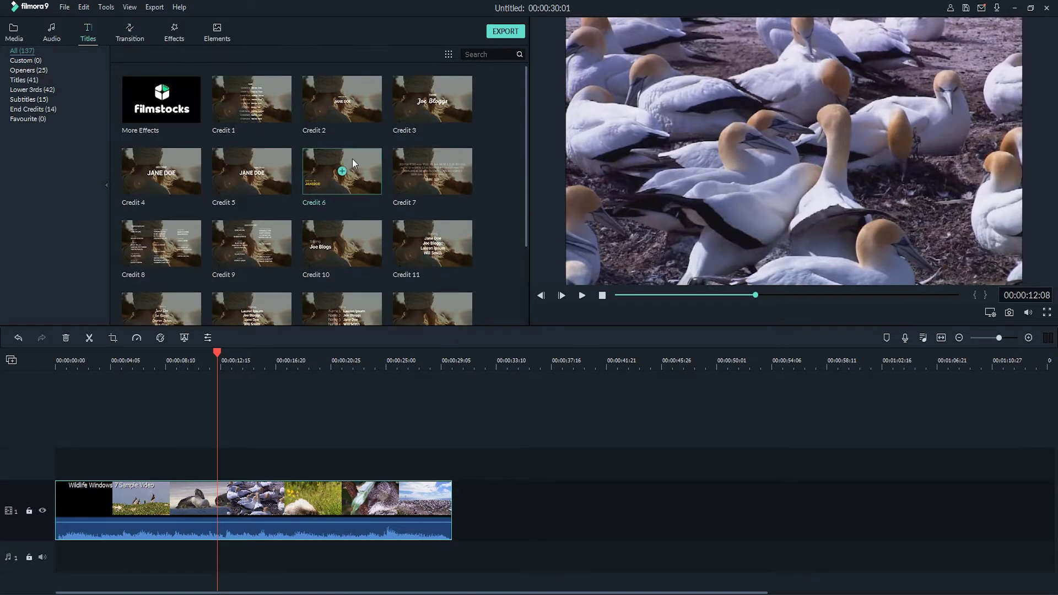
drag(325, 106, 49, 455)
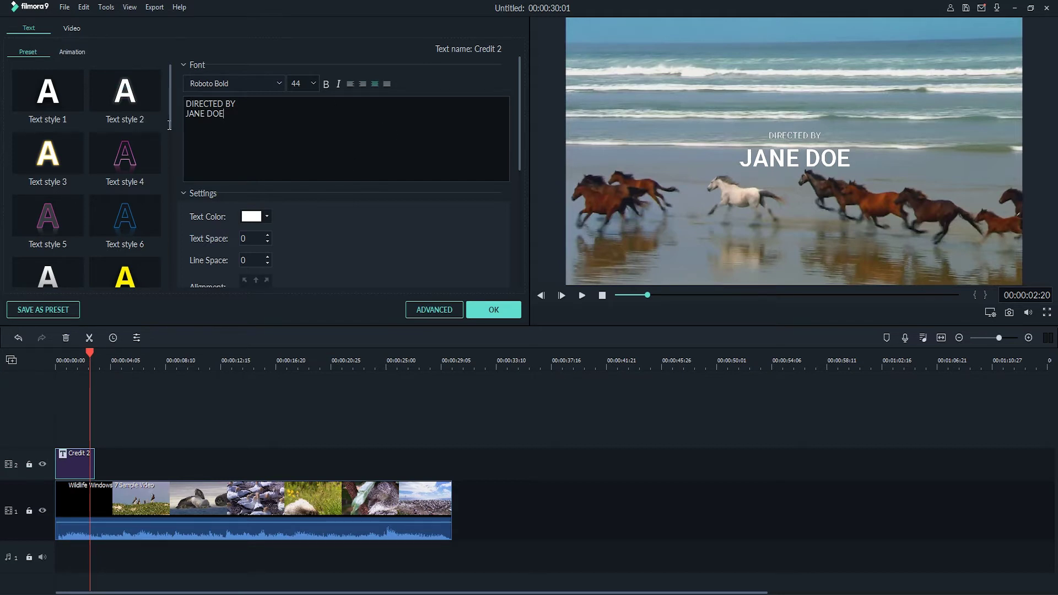
- Replace JANE DOE with Nate The Great and set both lines to Roboto Condensed Bold Italic, size 64
drag(239, 112, 183, 110)
text(Nate The Great)
key(ctrl+a)
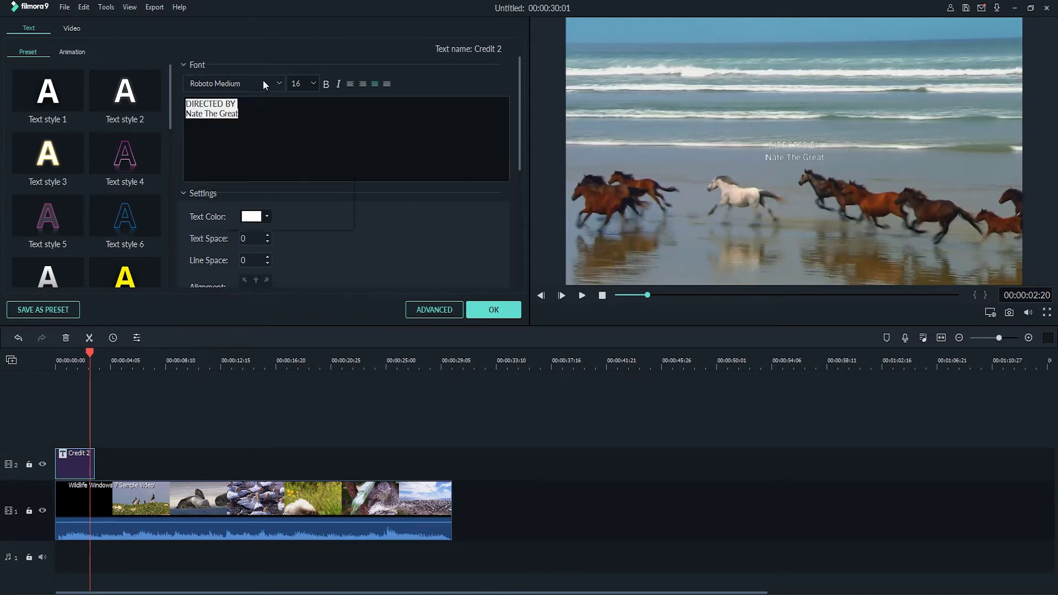
click(262, 83)
click(238, 126)
double_click(297, 83)
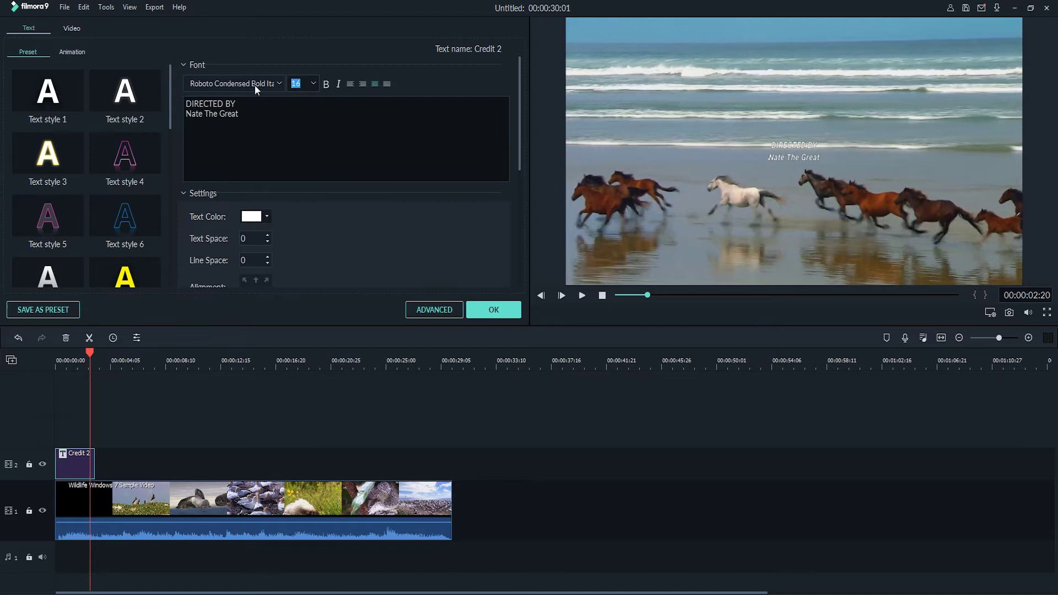
text(64)
key(Return)
- Toggle italic, centre-align the two credit lines, and review the text colour options
click(339, 83)
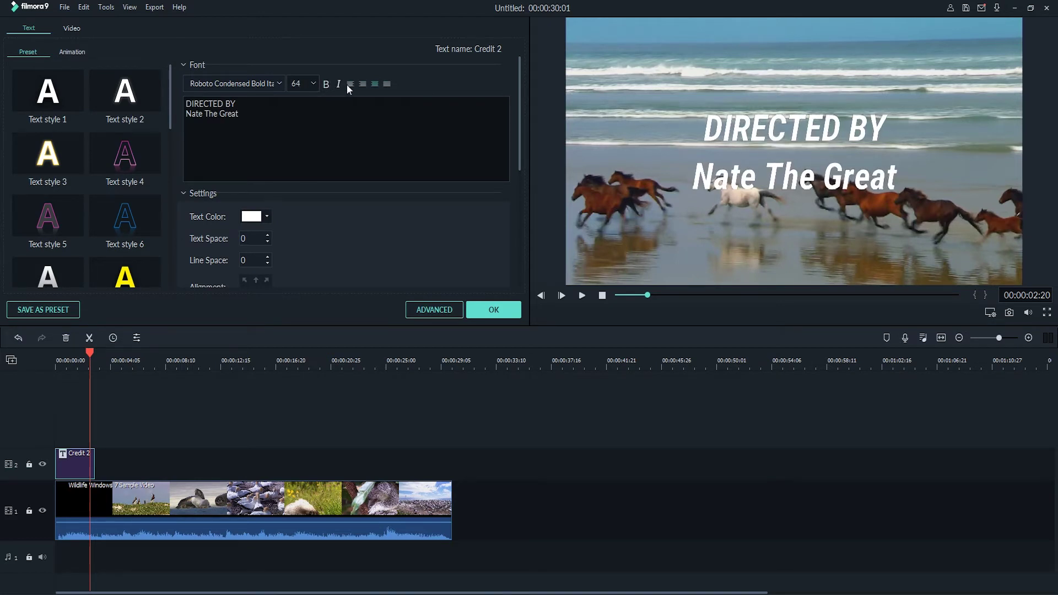
click(359, 83)
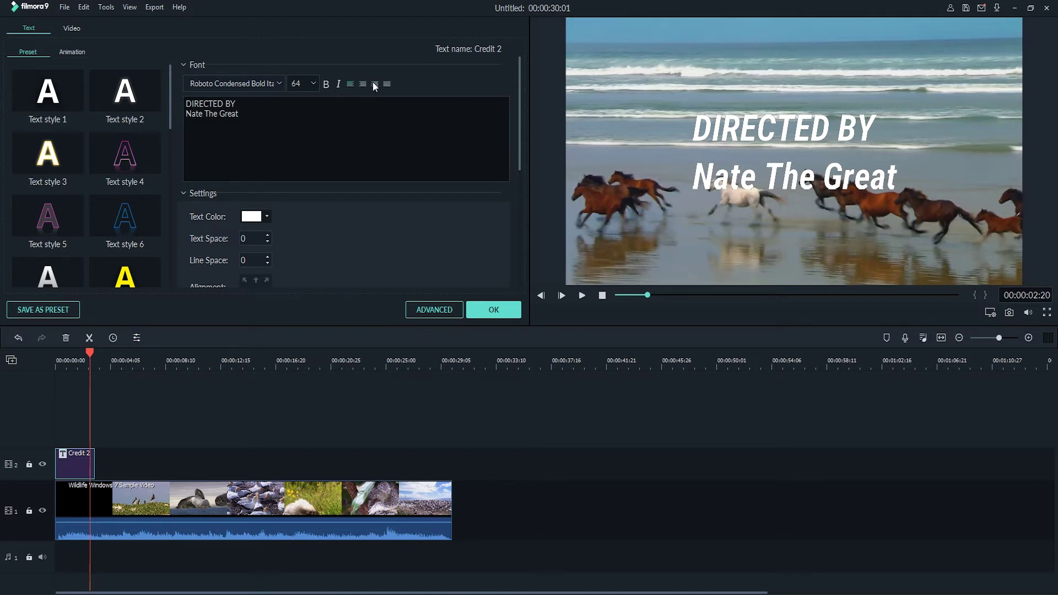
click(374, 83)
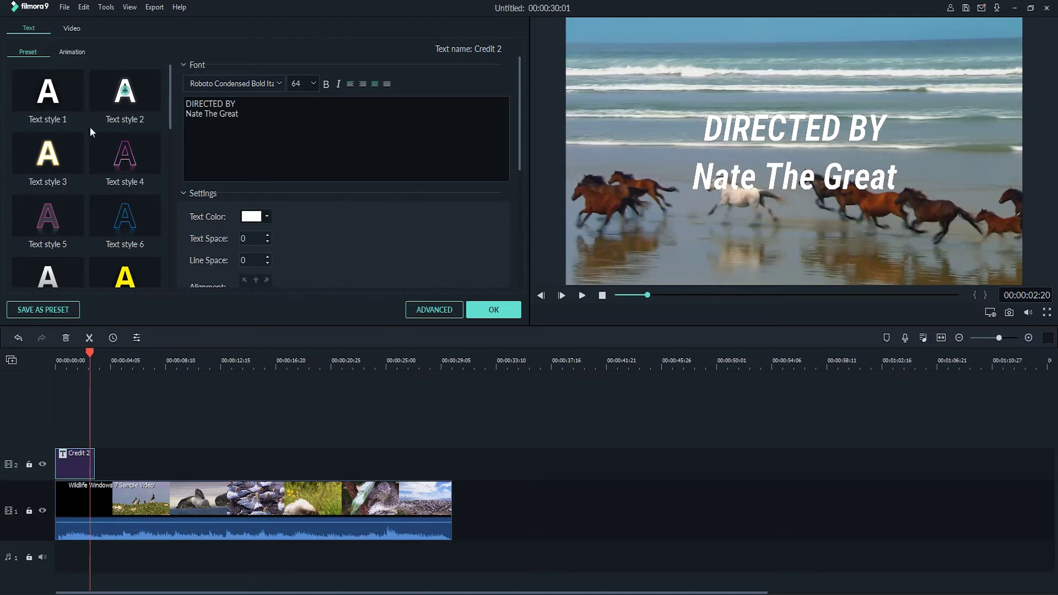
scroll(207, 159, down, 3)
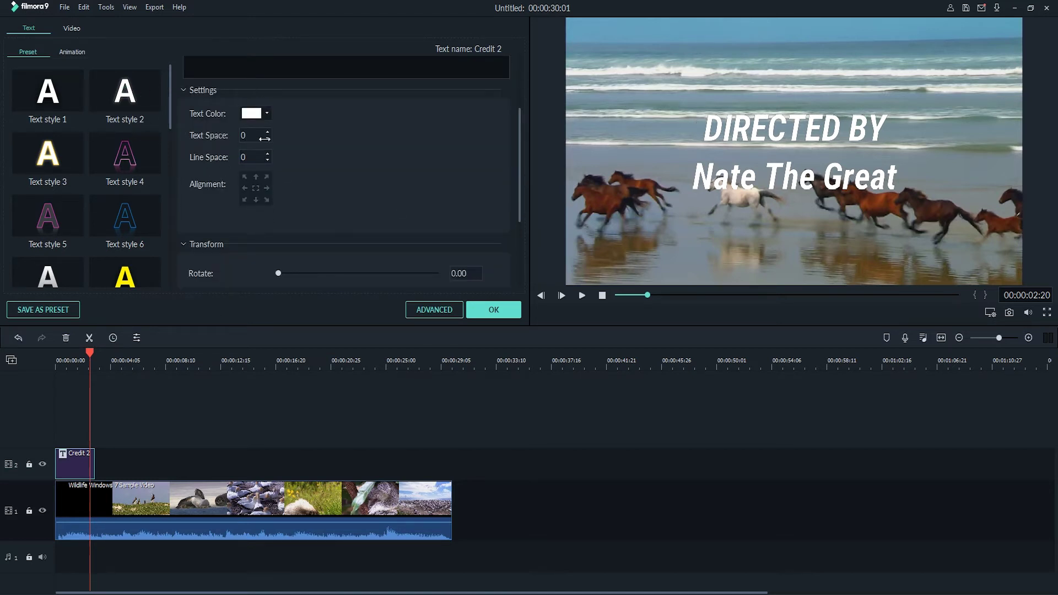
click(253, 112)
scroll(371, 164, down, 2)
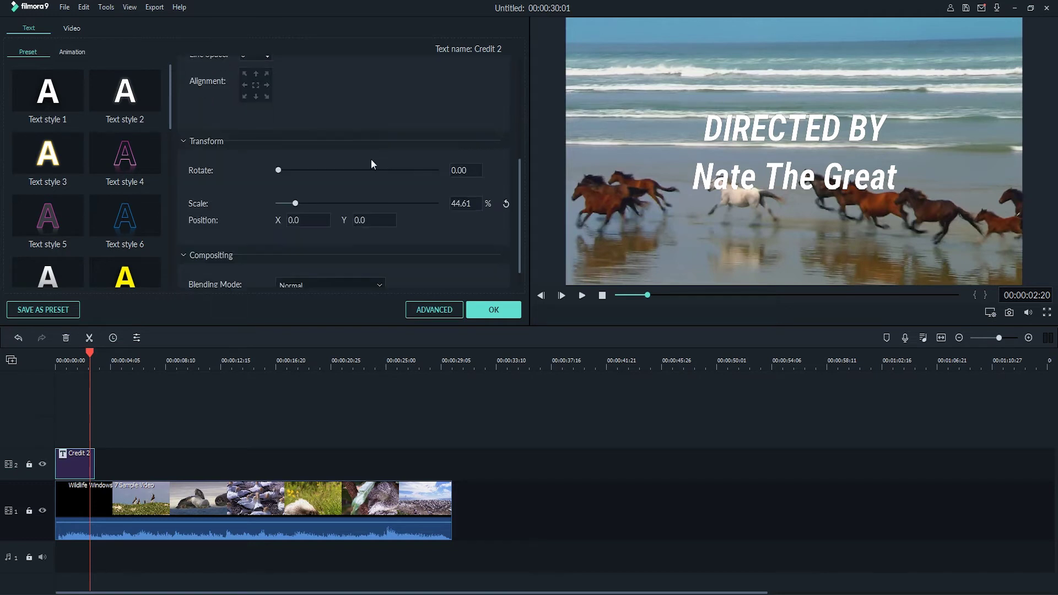
- Rotate the credit text about 58 degrees and adjust its scale
drag(278, 171, 301, 166)
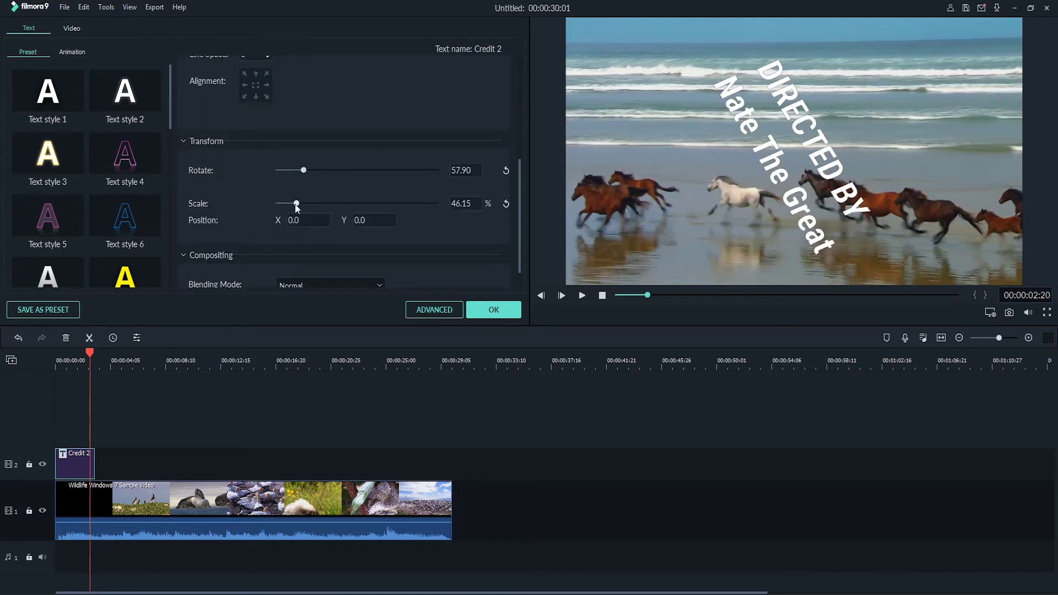
drag(296, 204, 289, 207)
scroll(308, 242, down, 2)
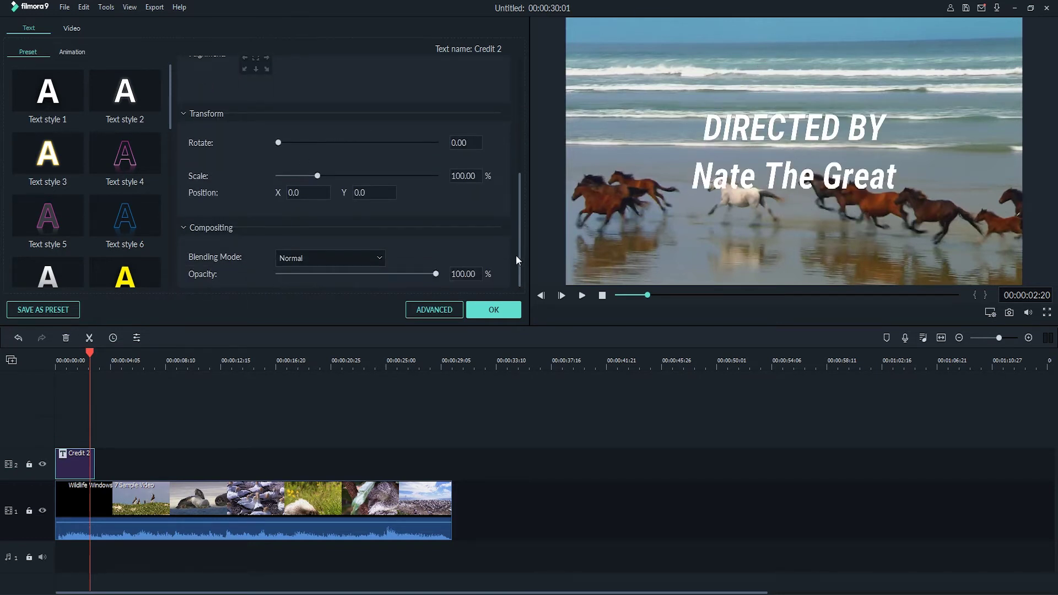
- Try Overlay blending, switch to Linear Dodge, then open Advanced text editing
click(301, 256)
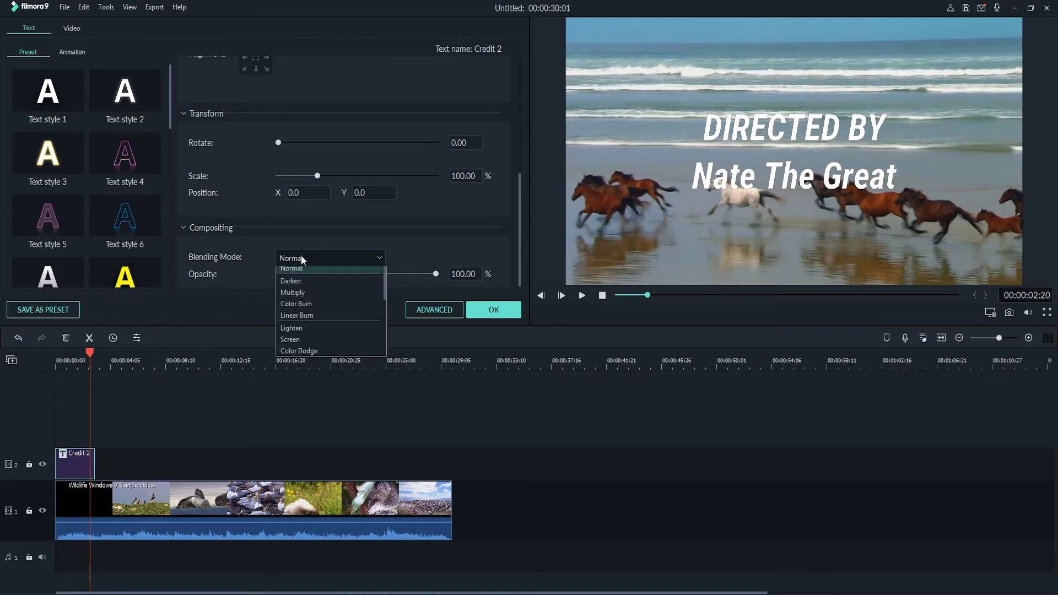
click(290, 346)
click(332, 258)
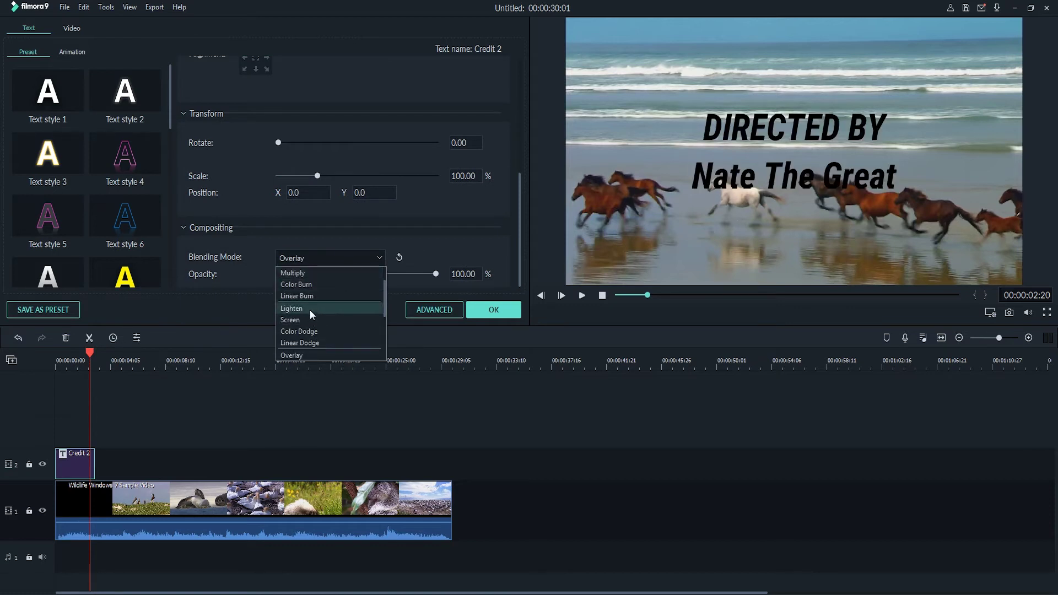
click(308, 342)
scroll(334, 257, up, 8)
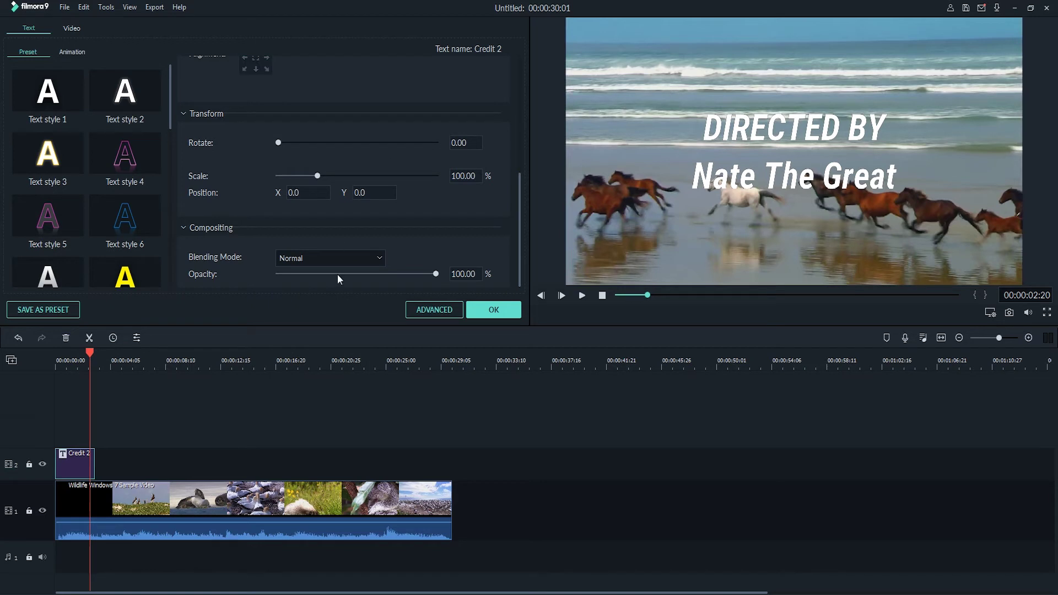
click(427, 310)
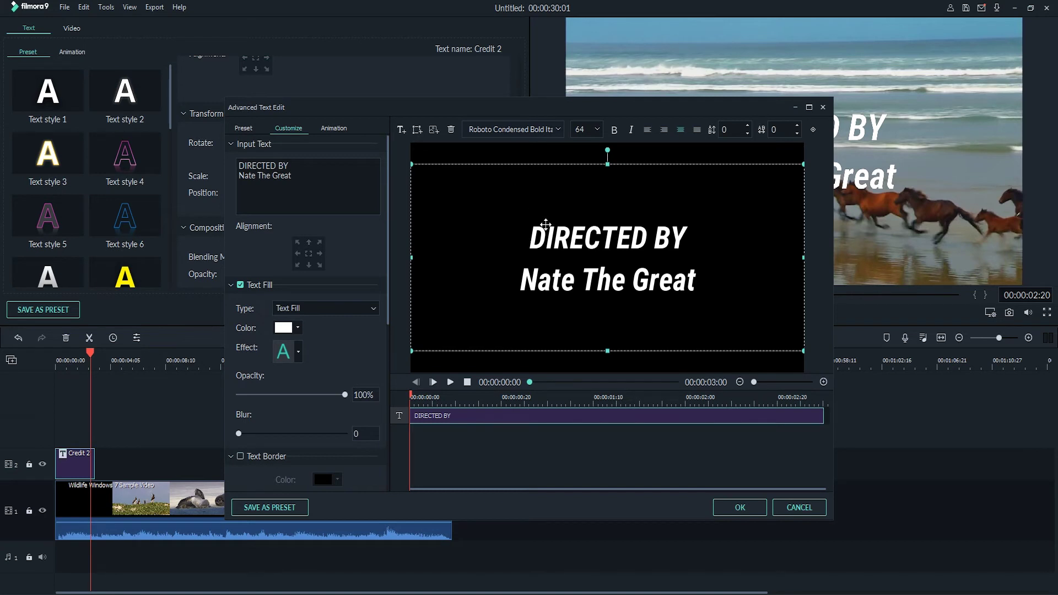
- Confirm the Advanced Text Edit changes with OK
click(748, 507)
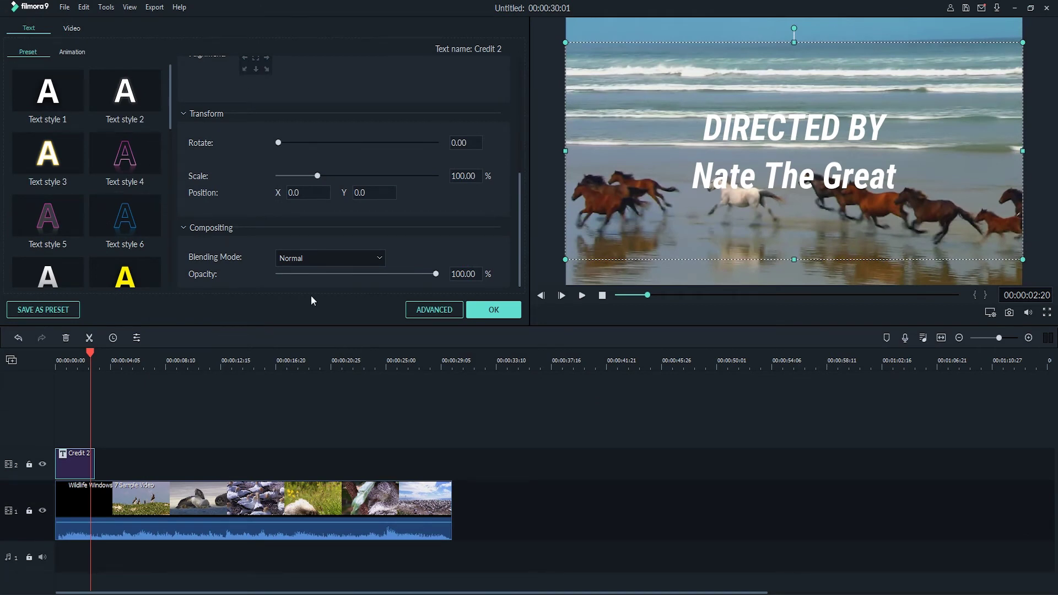
- Save the credit's text style as a preset named My Title Preset
click(34, 311)
drag(514, 297, 400, 325)
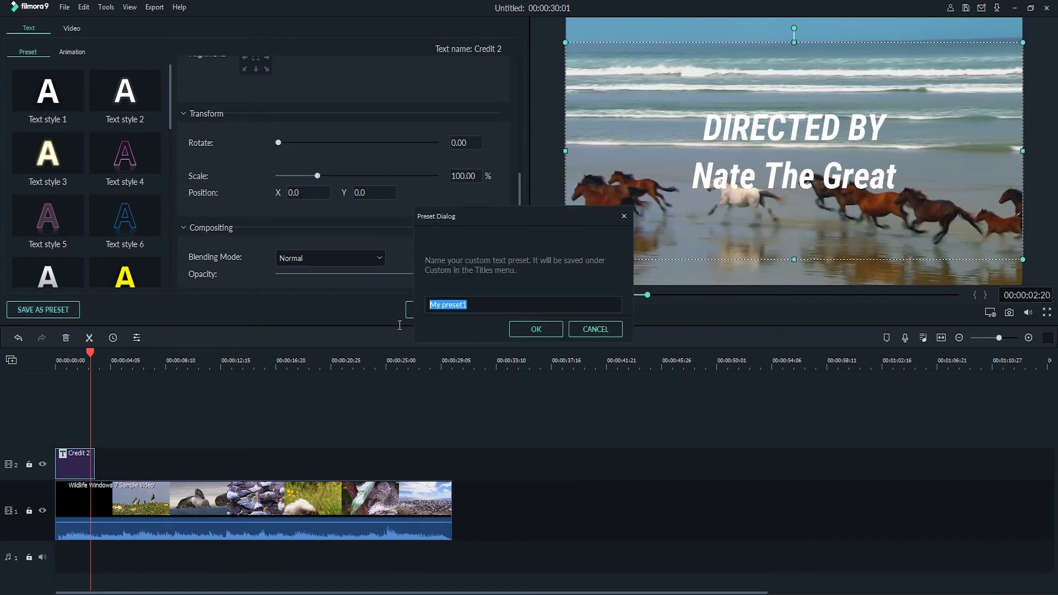
text(My Title Preset)
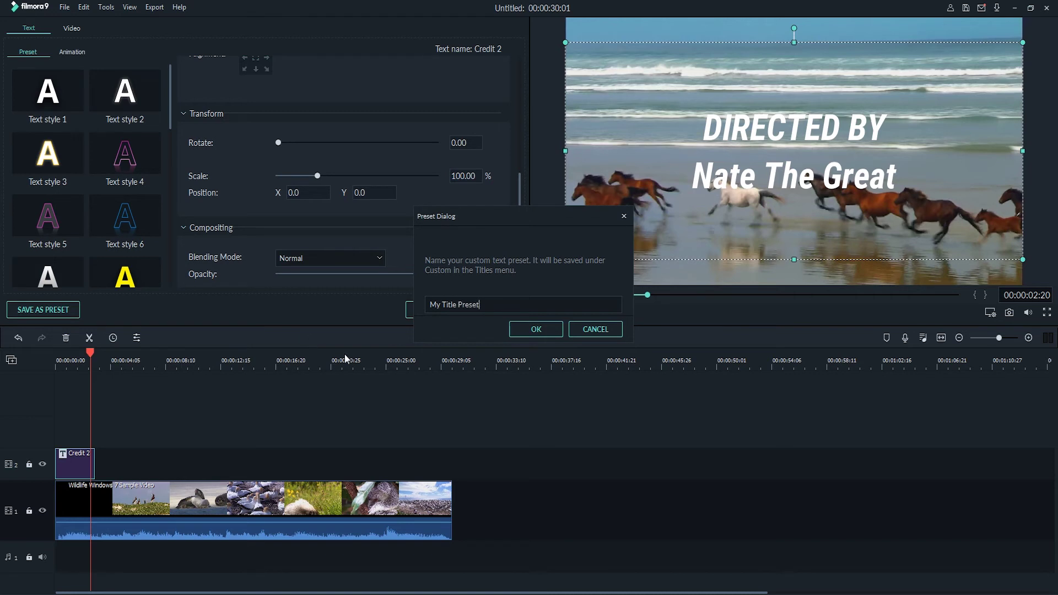
click(535, 328)
drag(170, 118, 154, 104)
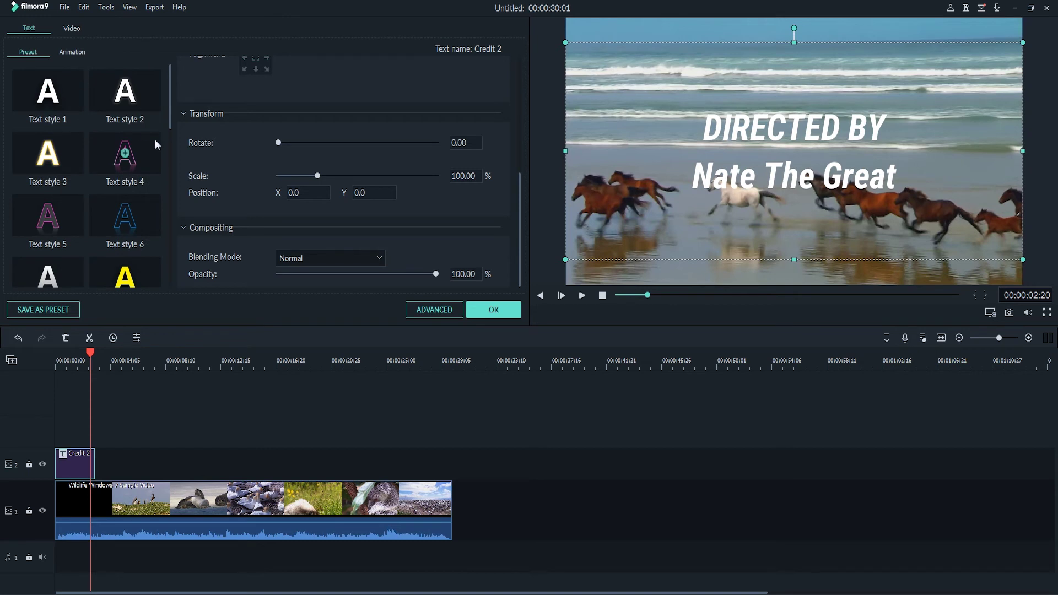
- In Advanced editing, save another preset with the default name, then close both editing panels
click(442, 311)
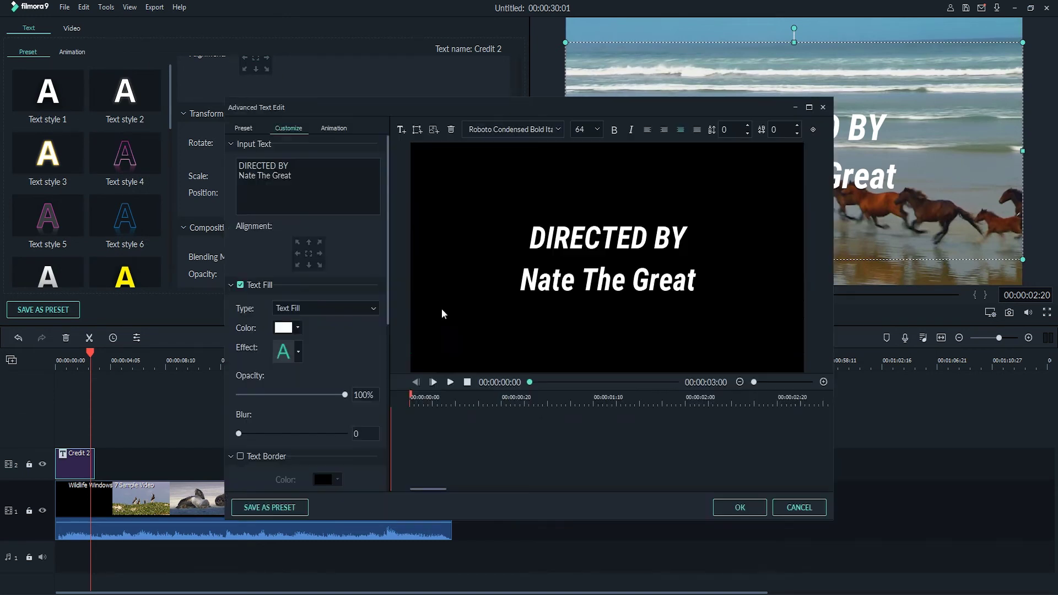
click(263, 510)
click(548, 339)
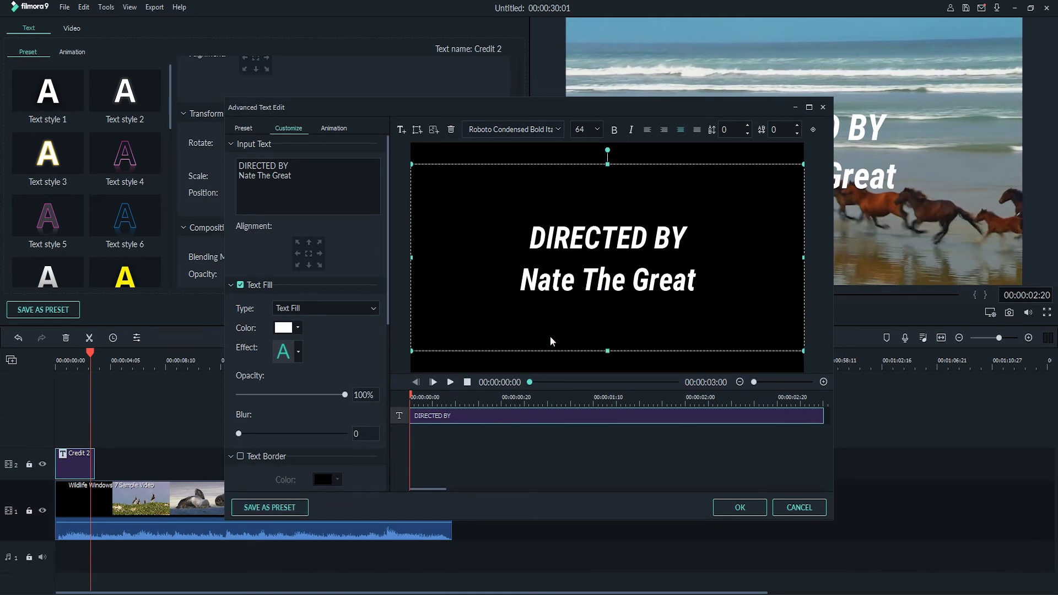
click(749, 507)
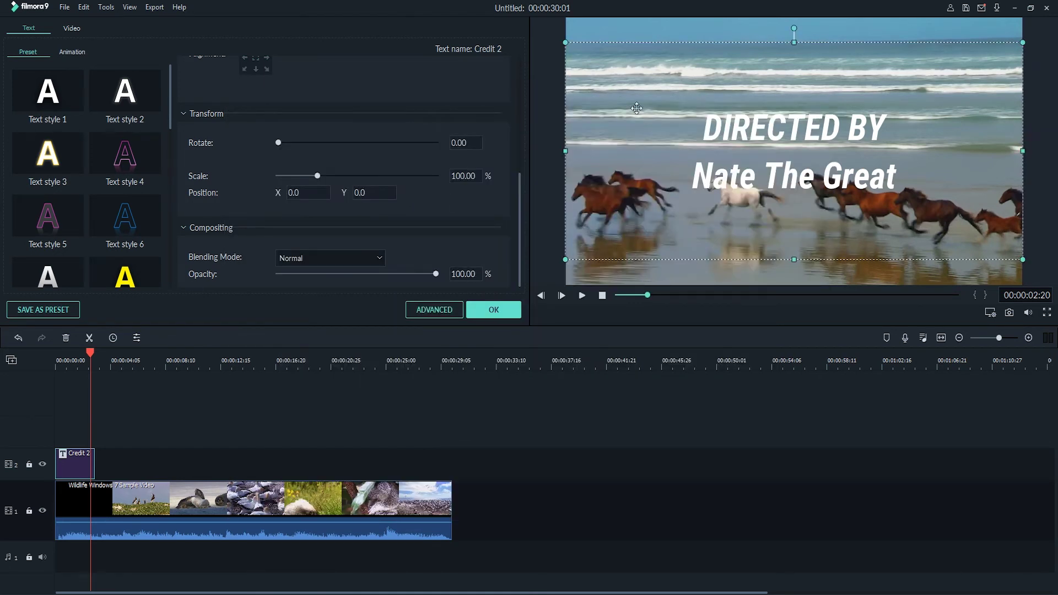
click(493, 311)
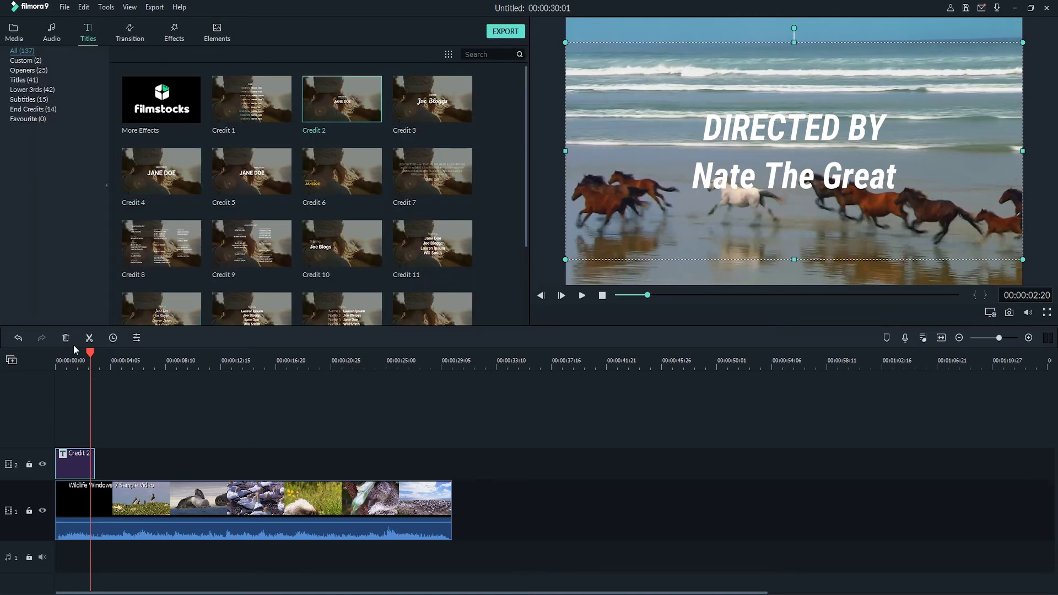
click(78, 360)
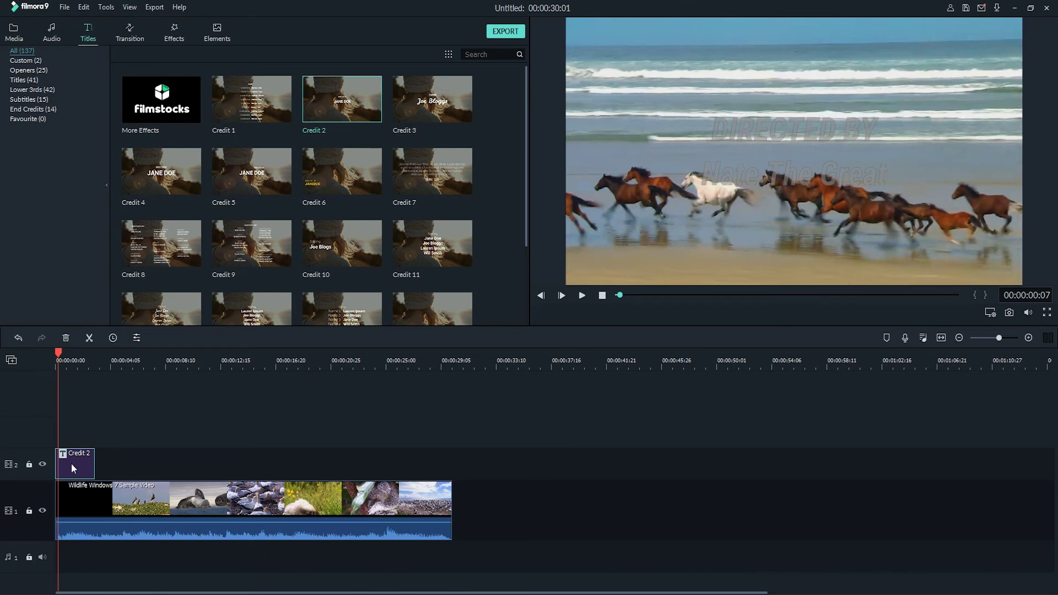
key(Delete)
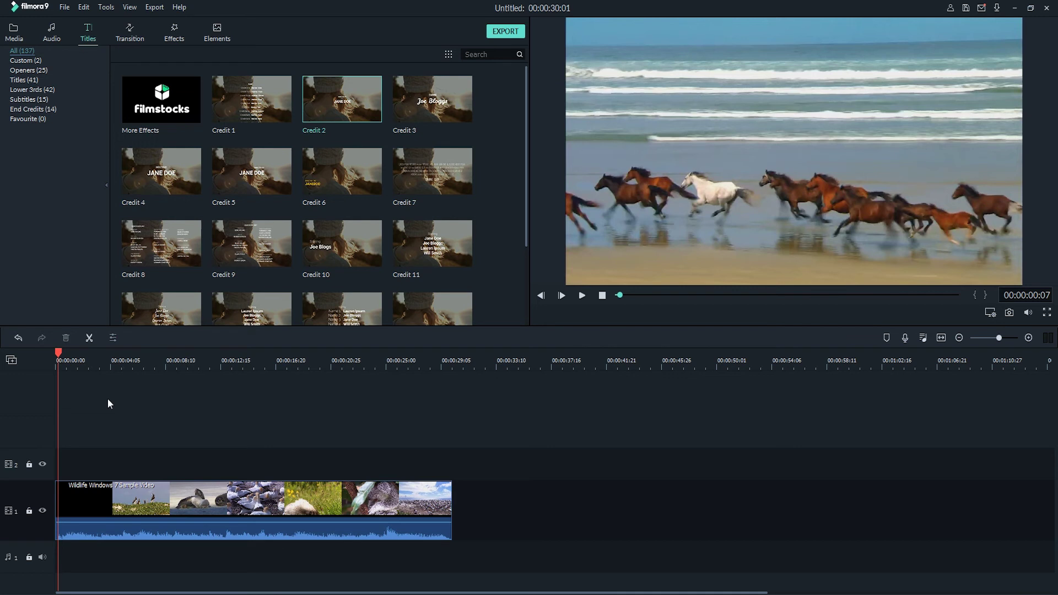
key(ctrl+z)
right_click(78, 462)
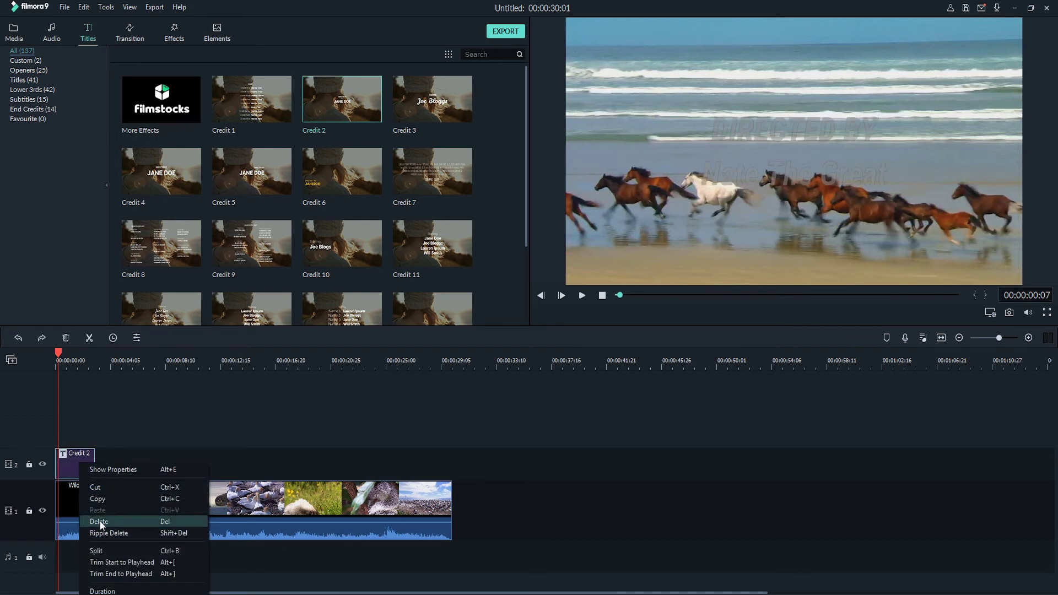
key(Escape)
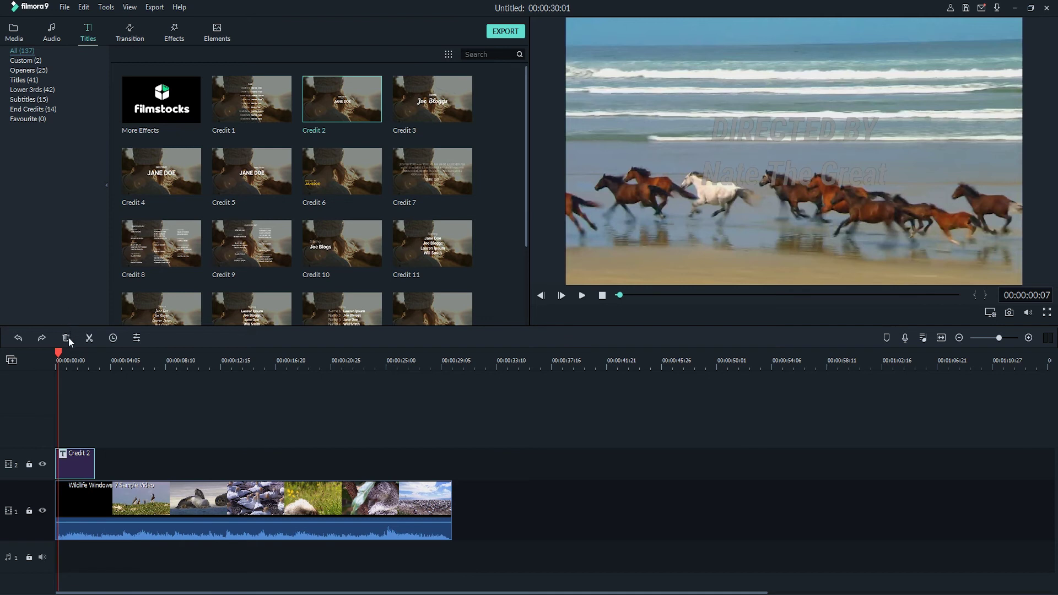
click(67, 338)
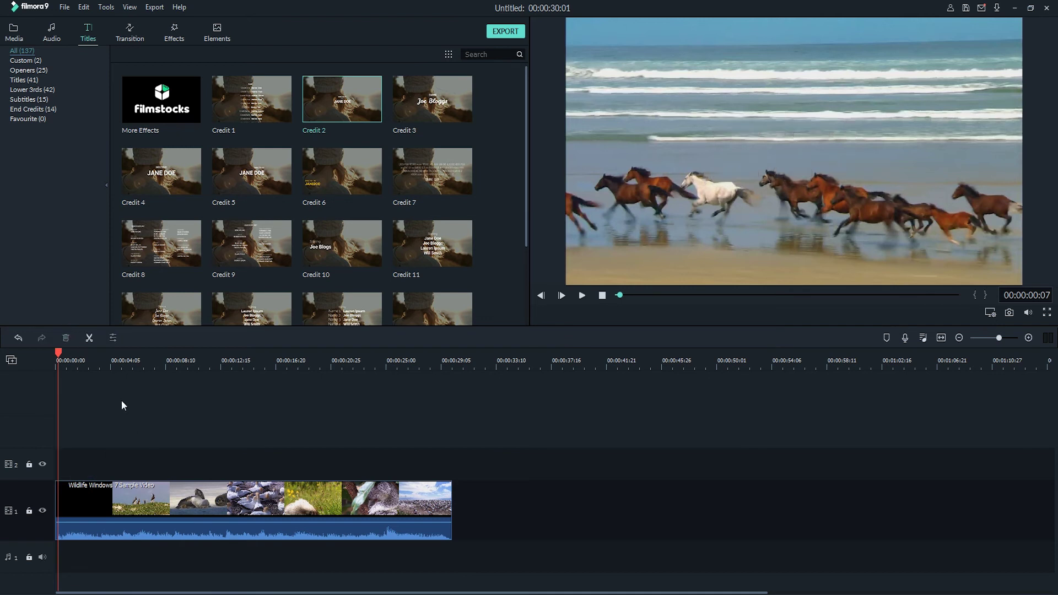
key(ctrl+z)
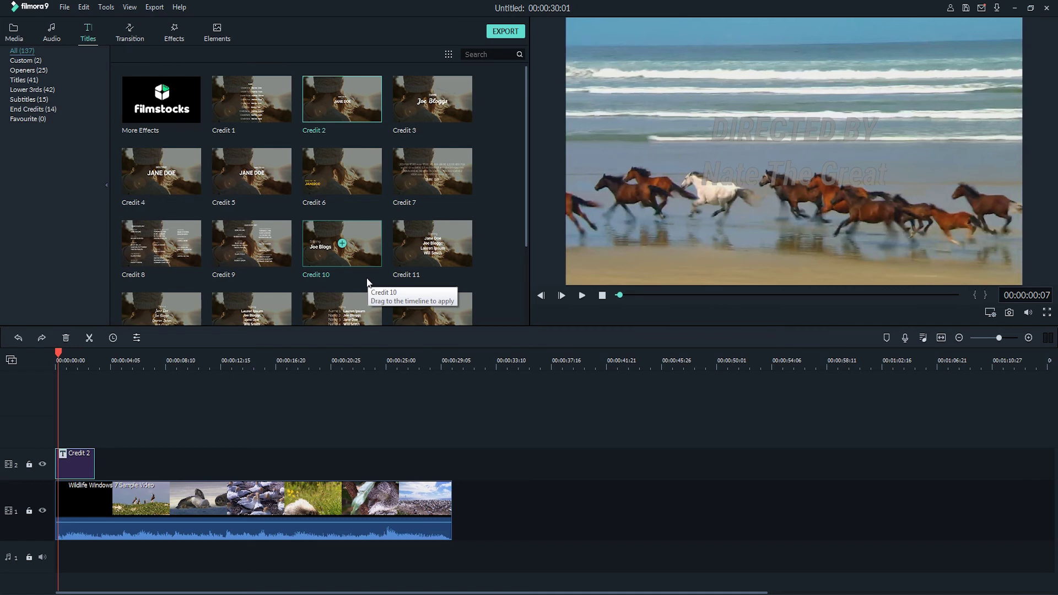
- Play and pause the preview, then open Export and rename the MP4 file to My Titles
key(space)
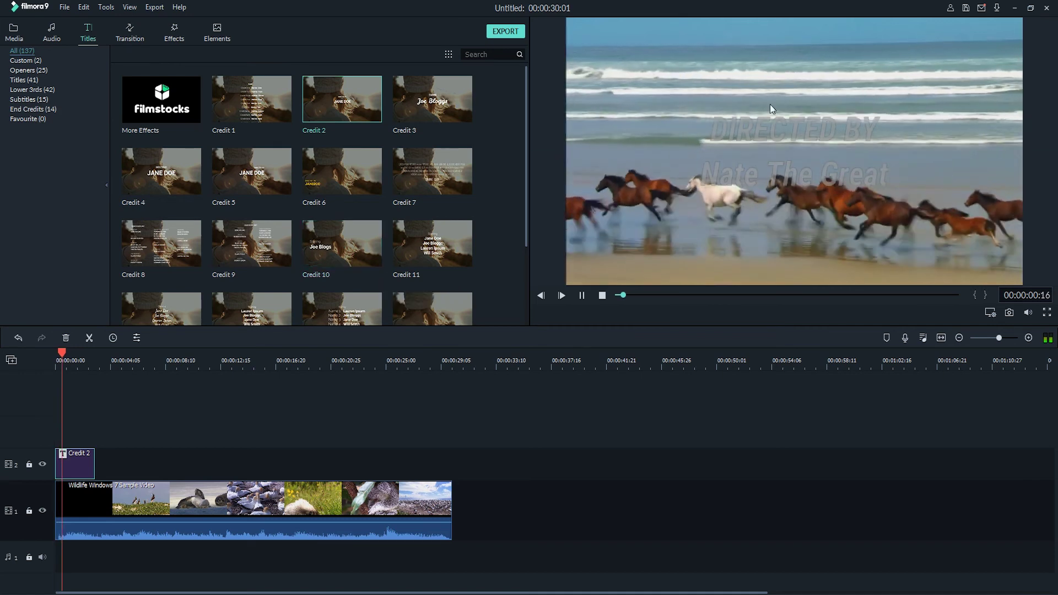
key(space)
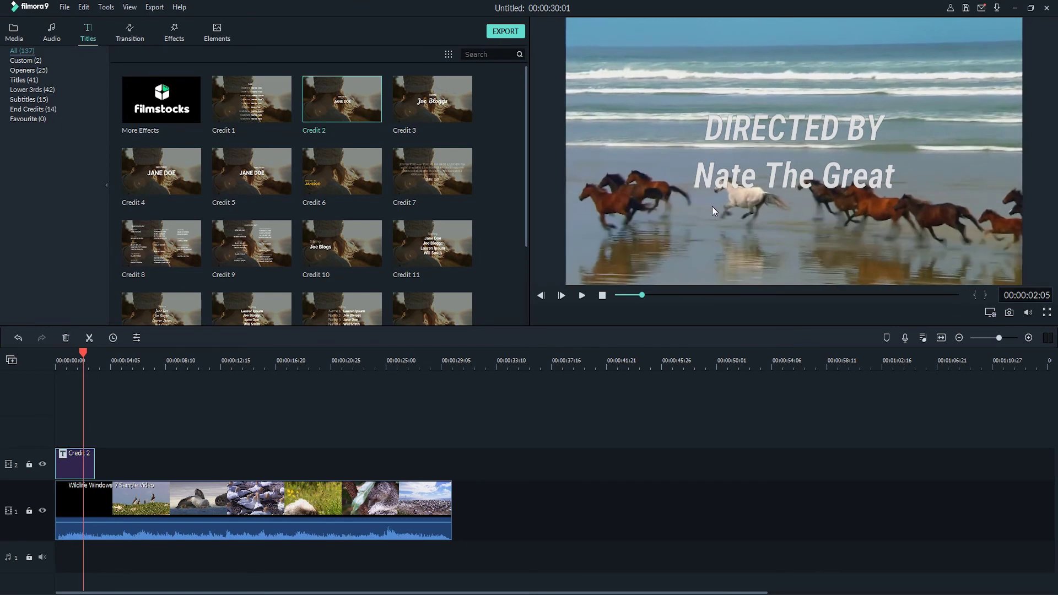
click(521, 31)
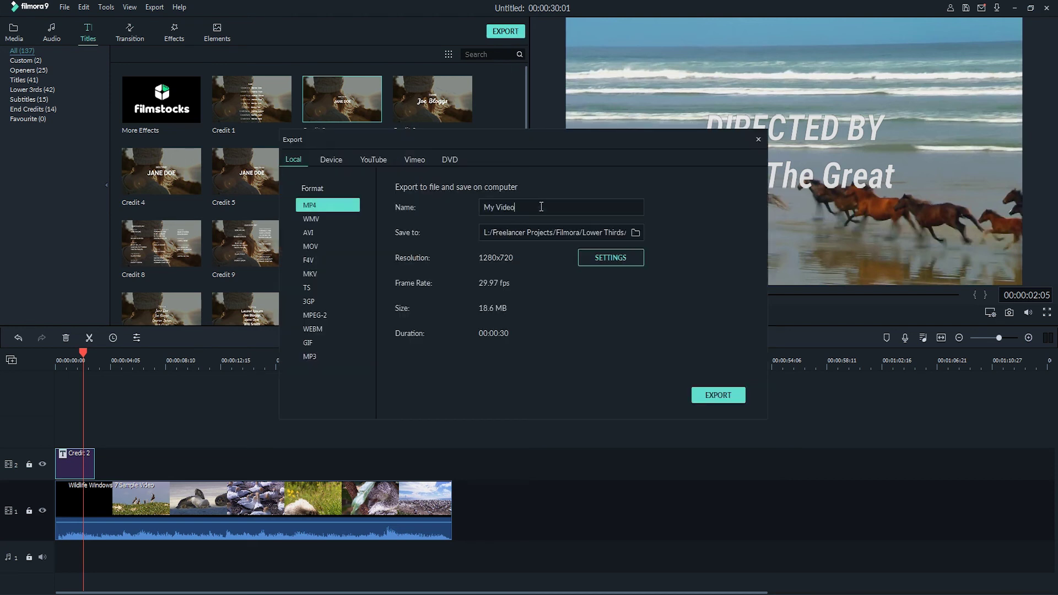
drag(541, 206, 424, 206)
text(My Titles)
- Start exporting My Titles.mp4 and let the conversion run
click(722, 396)
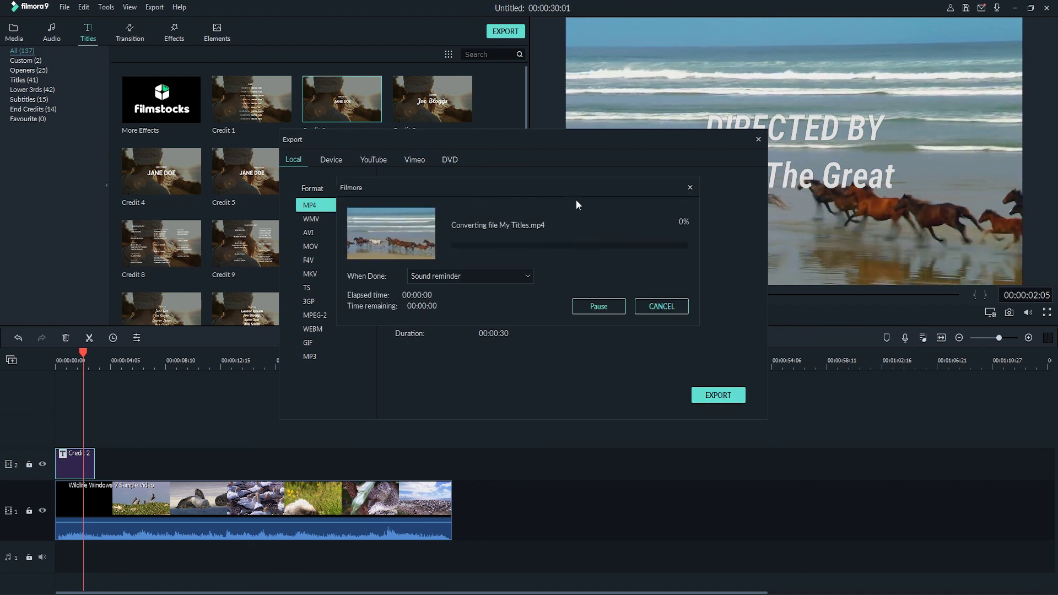